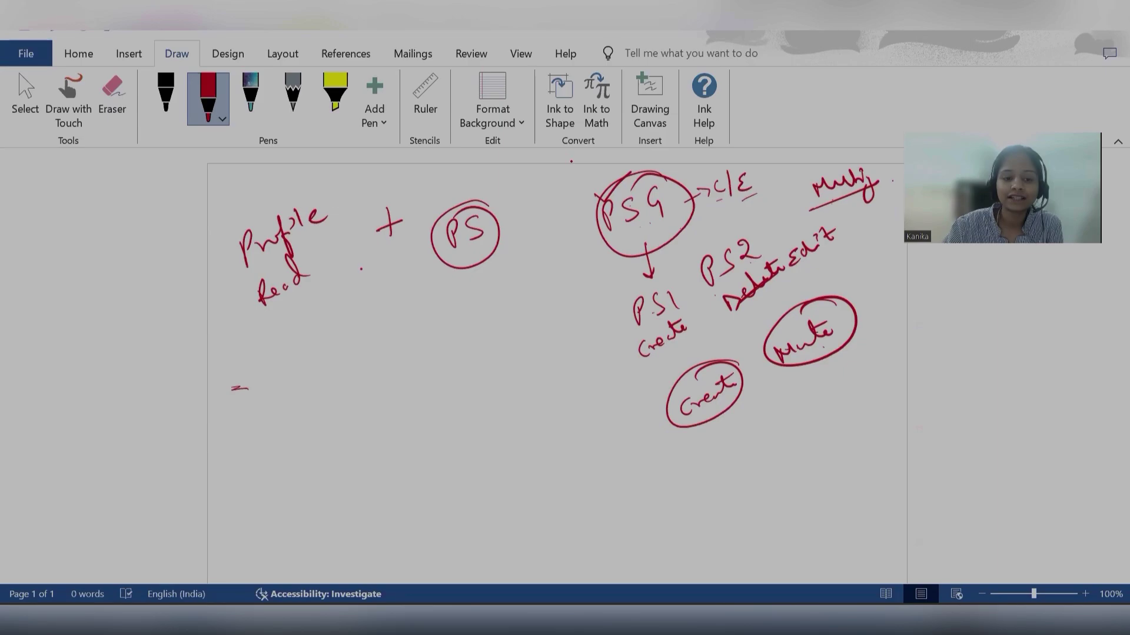
Write Create after Read in red ink on the Word diagram and underline it.
{"action": "mouse_move", "coordinate": [317, 243]}
{"action": "left_mouse_down"}
{"action": "mouse_move", "coordinate": [315, 283]}
{"action": "mouse_move", "coordinate": [353, 224]}
{"action": "left_mouse_up"}
{"action": "left_click_drag", "start_coordinate": [266, 306], "coordinate": [375, 252]}
{"action": "left_click", "coordinate": [367, 263]}
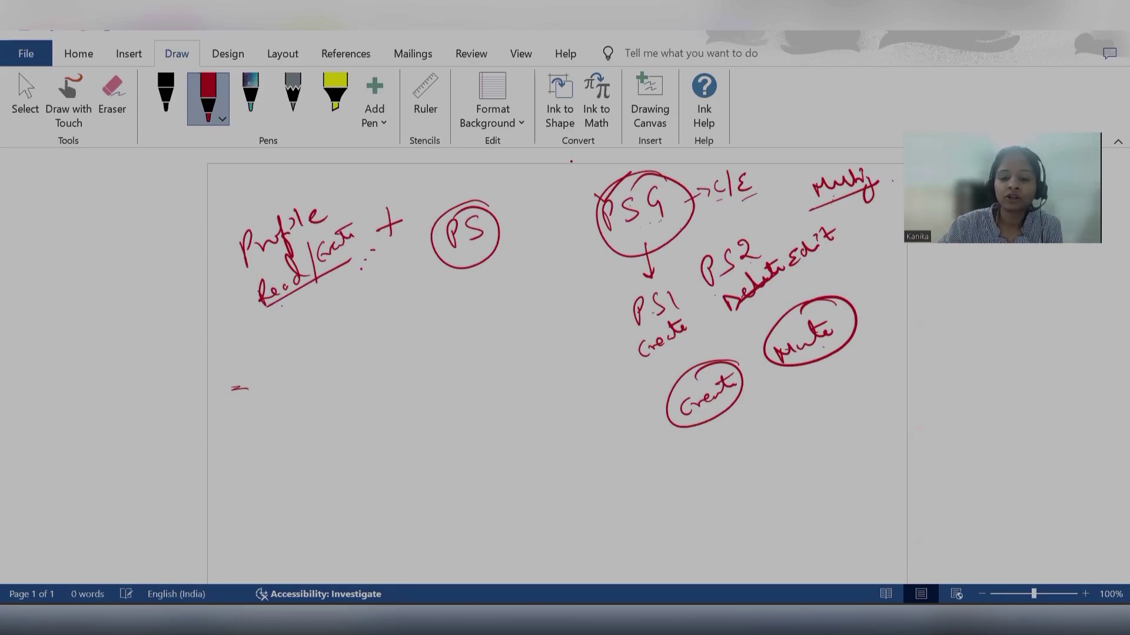
{"action": "left_click_drag", "start_coordinate": [697, 390], "coordinate": [723, 366]}
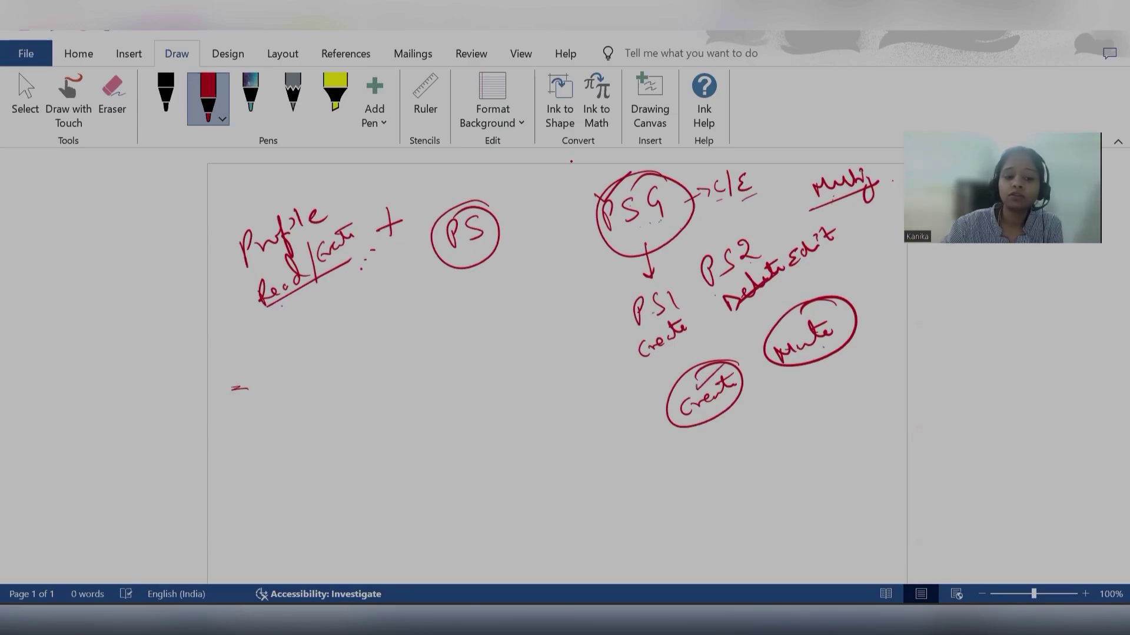
Add a plus by Profile, circle PS1 and PS2 together, and tick Profile.
{"action": "left_click_drag", "start_coordinate": [227, 285], "coordinate": [227, 301]}
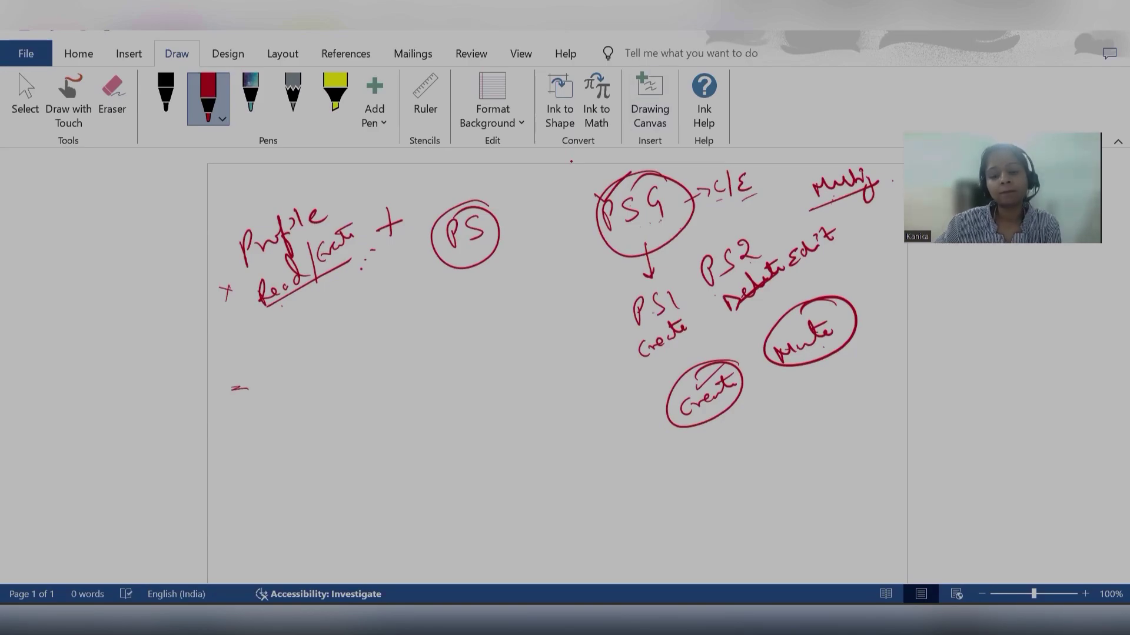
{"action": "mouse_move", "coordinate": [703, 250]}
{"action": "left_mouse_down"}
{"action": "mouse_move", "coordinate": [681, 254]}
{"action": "mouse_move", "coordinate": [670, 342]}
{"action": "mouse_move", "coordinate": [759, 242]}
{"action": "mouse_move", "coordinate": [659, 270]}
{"action": "left_mouse_up"}
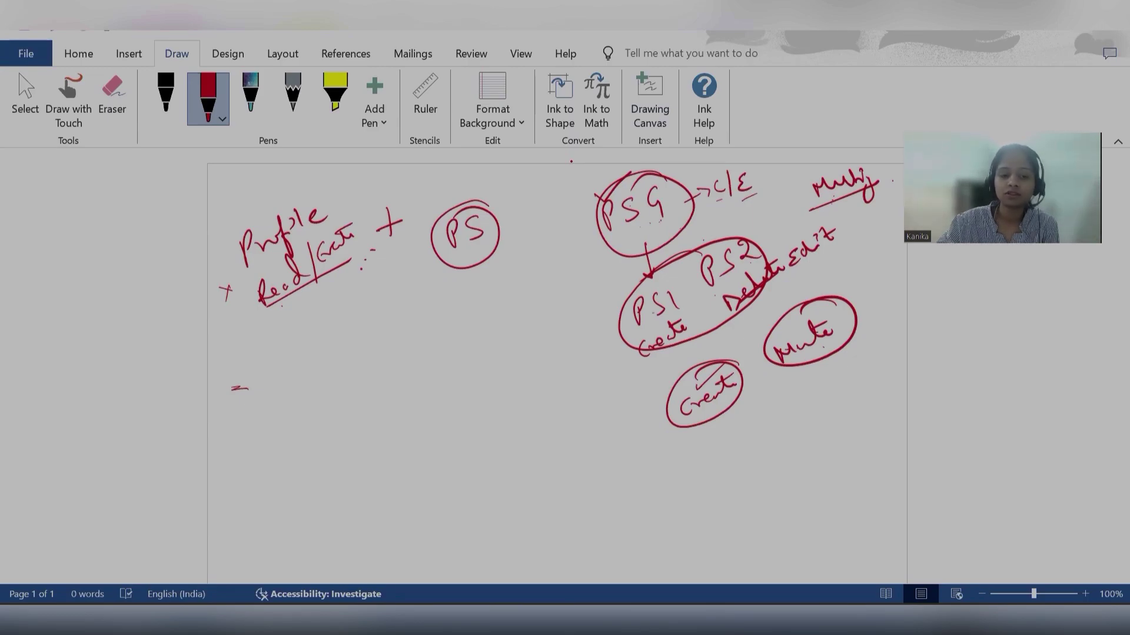
{"action": "left_click_drag", "start_coordinate": [246, 206], "coordinate": [310, 165]}
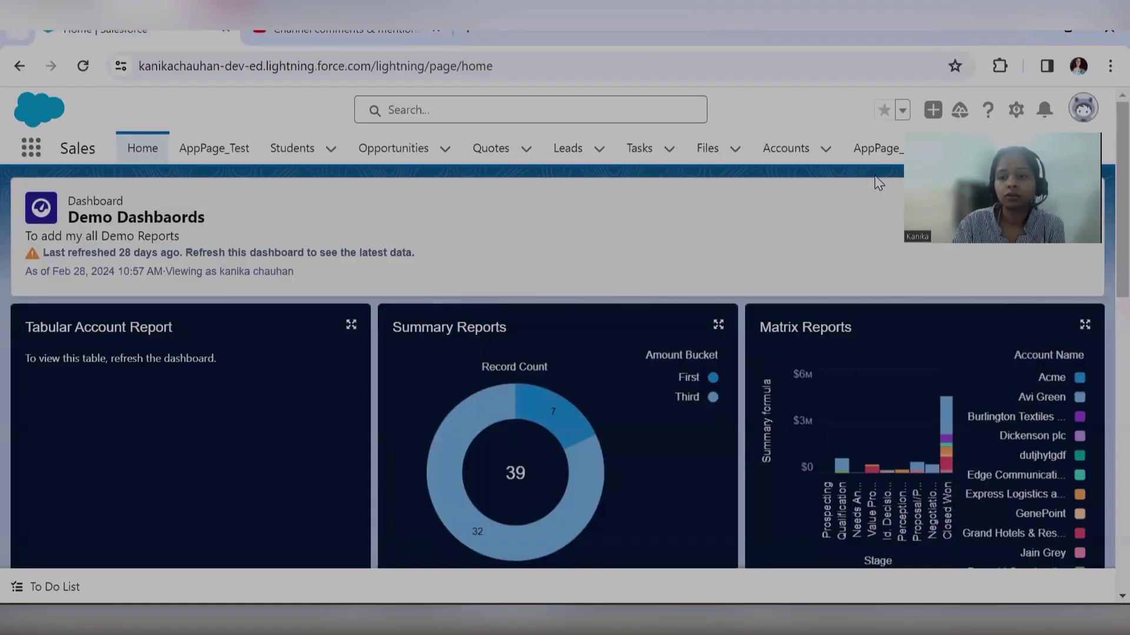
Open Setup in a new tab and bring up the All Users list via Quick Find 'user'.
{"action": "left_click", "coordinate": [1018, 113]}
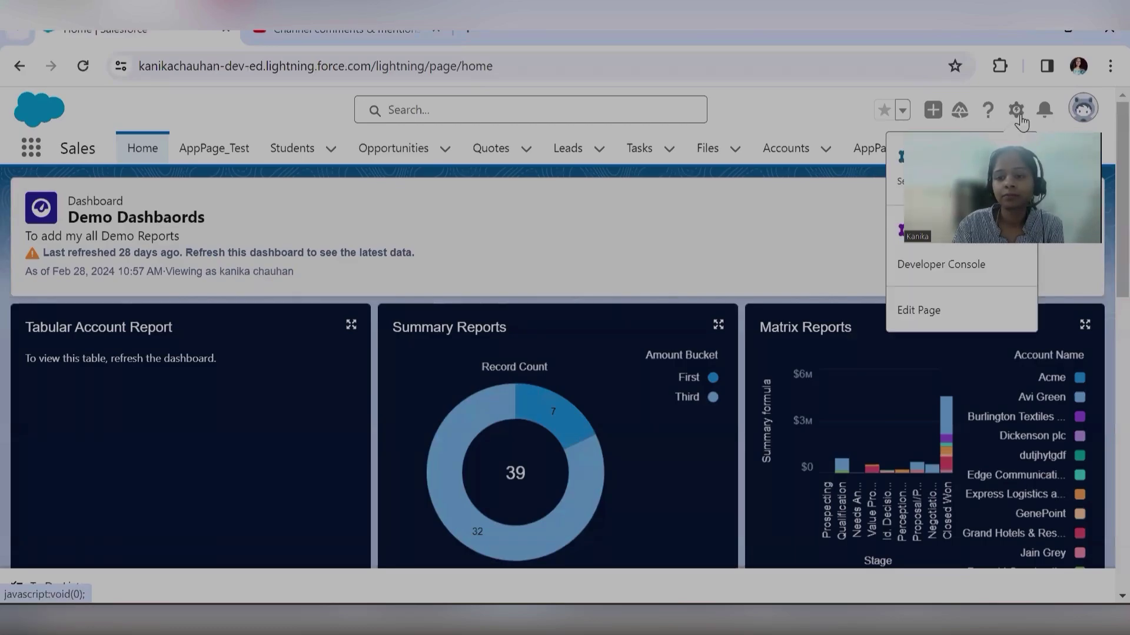
{"action": "left_click", "coordinate": [918, 181]}
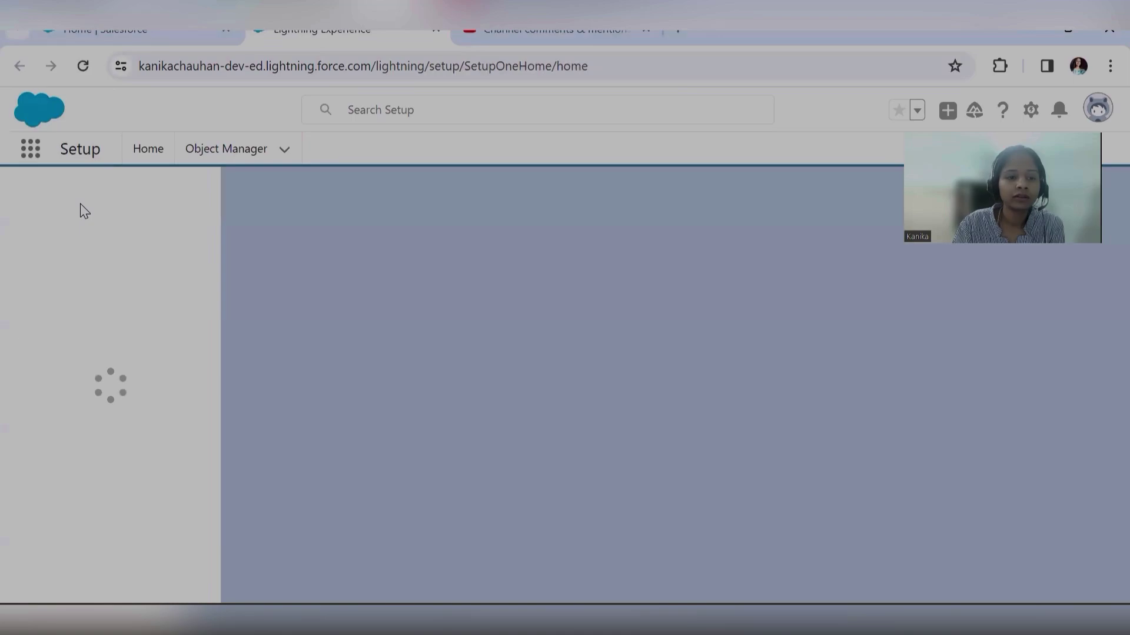
{"action": "type", "text": "user"}
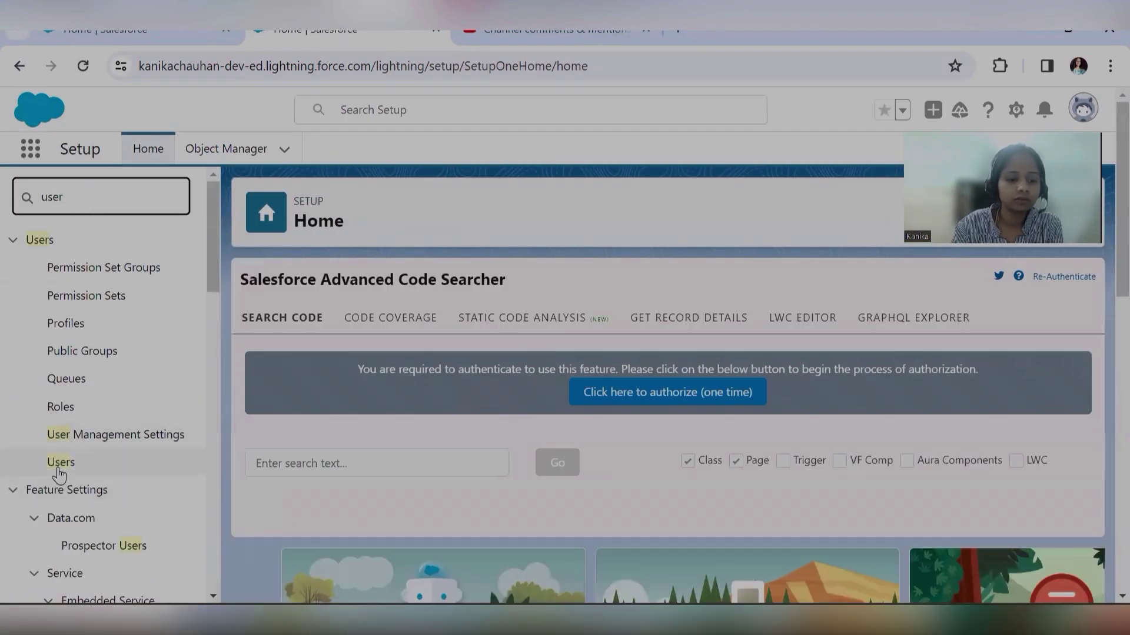
{"action": "left_click", "coordinate": [59, 470]}
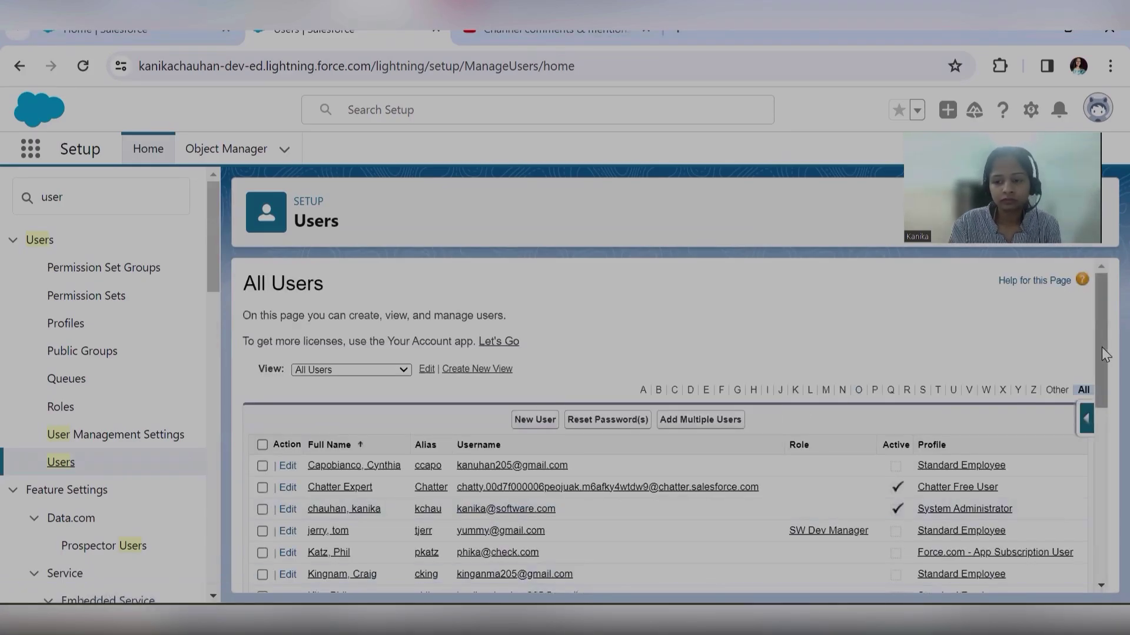
{"action": "left_click_drag", "start_coordinate": [1102, 347], "coordinate": [1069, 483]}
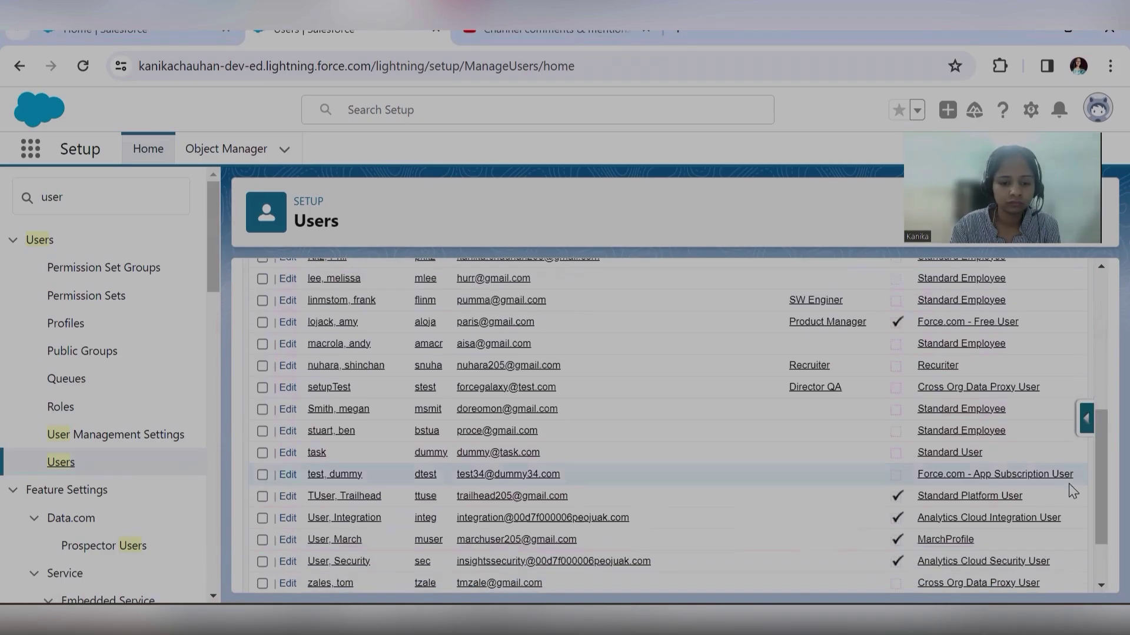
From the MarchProfile user's details, open their assigned MarchUser permission set group.
{"action": "left_click", "coordinate": [347, 538]}
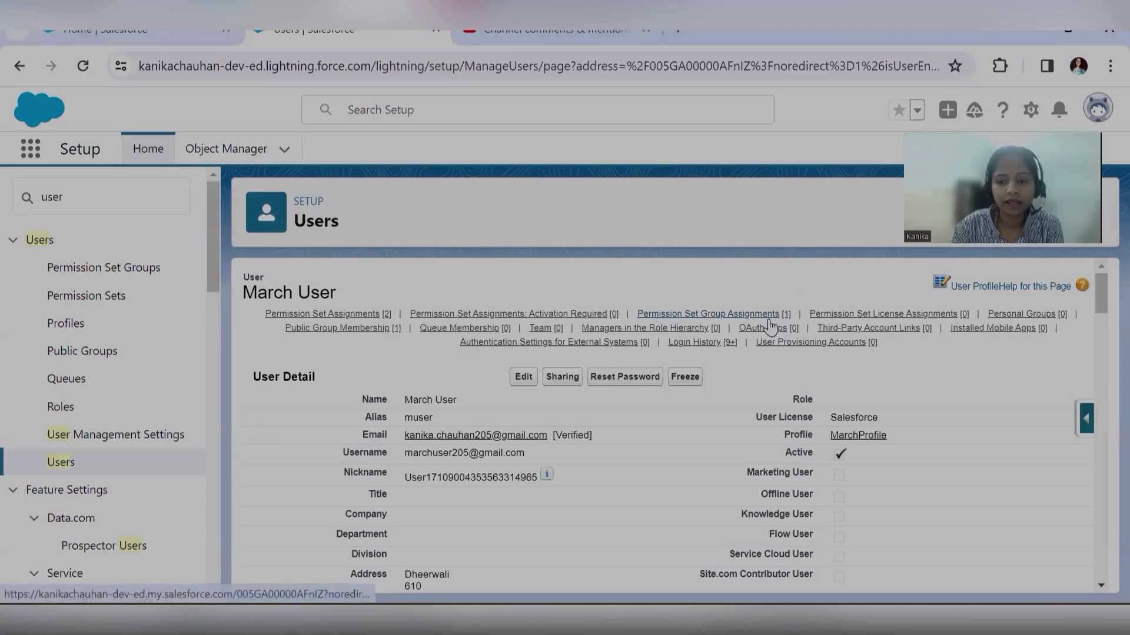
{"action": "mouse_move", "coordinate": [730, 321]}
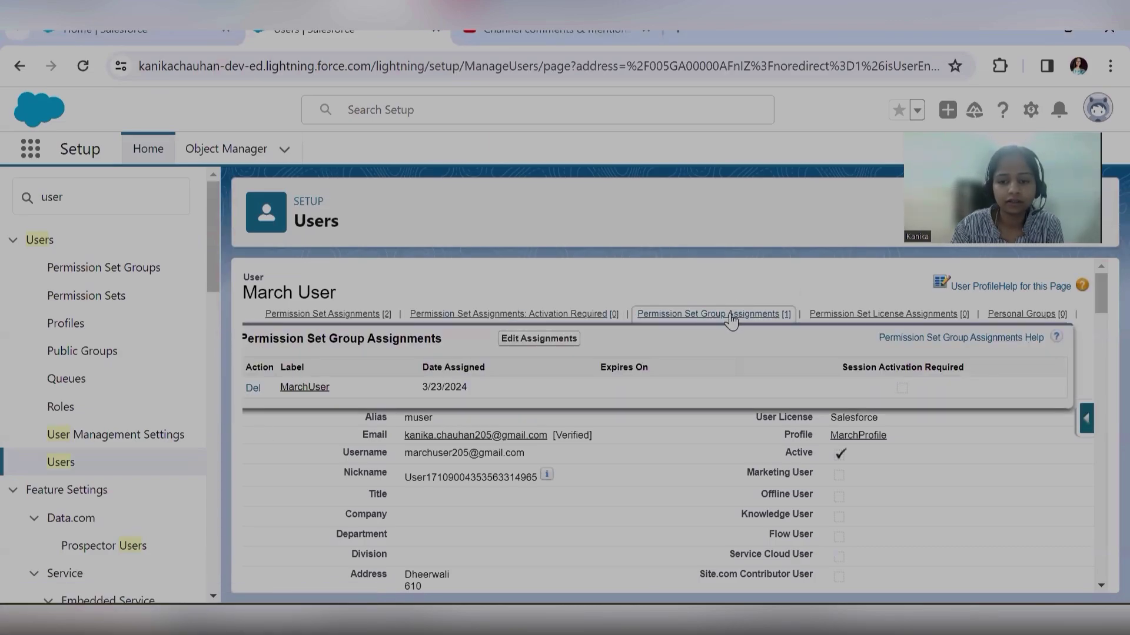
{"action": "left_click", "coordinate": [306, 387]}
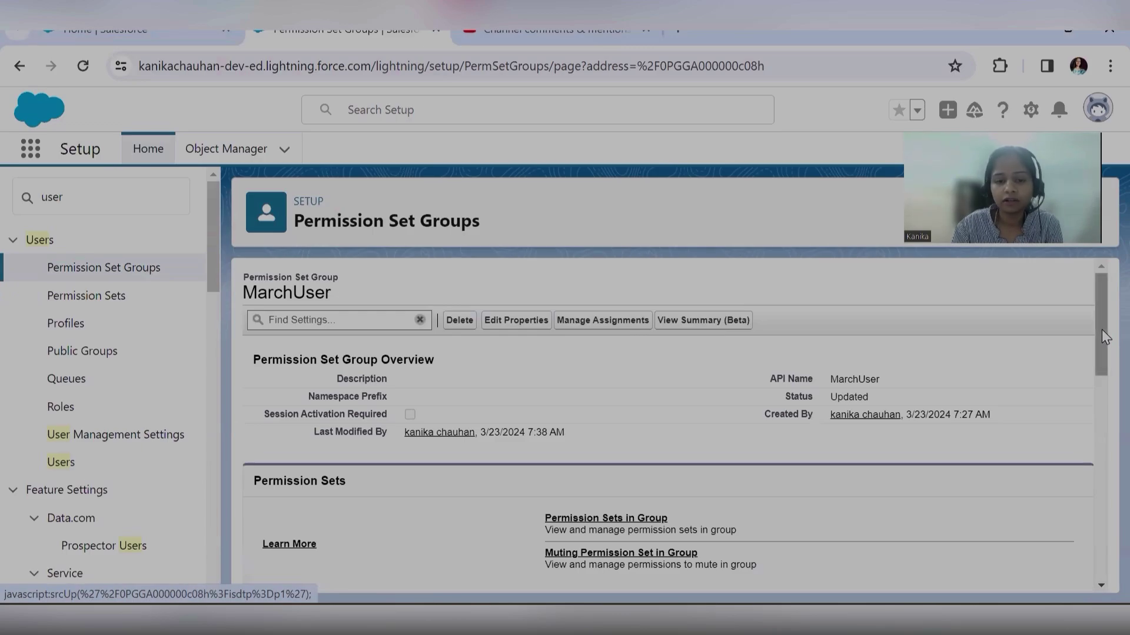
View MarchUser's permission sets (MarchUserFields, MarchUserPS), then show its muting permission set MarchUser_Muted.
{"action": "left_click_drag", "start_coordinate": [1101, 330], "coordinate": [1101, 364]}
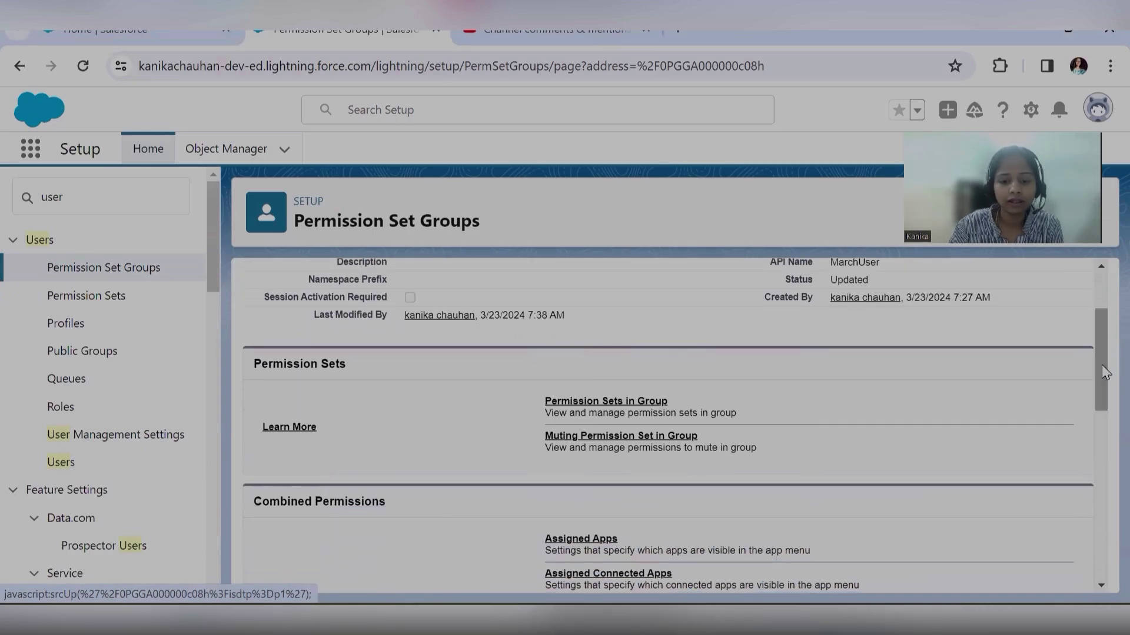
{"action": "left_click", "coordinate": [599, 407]}
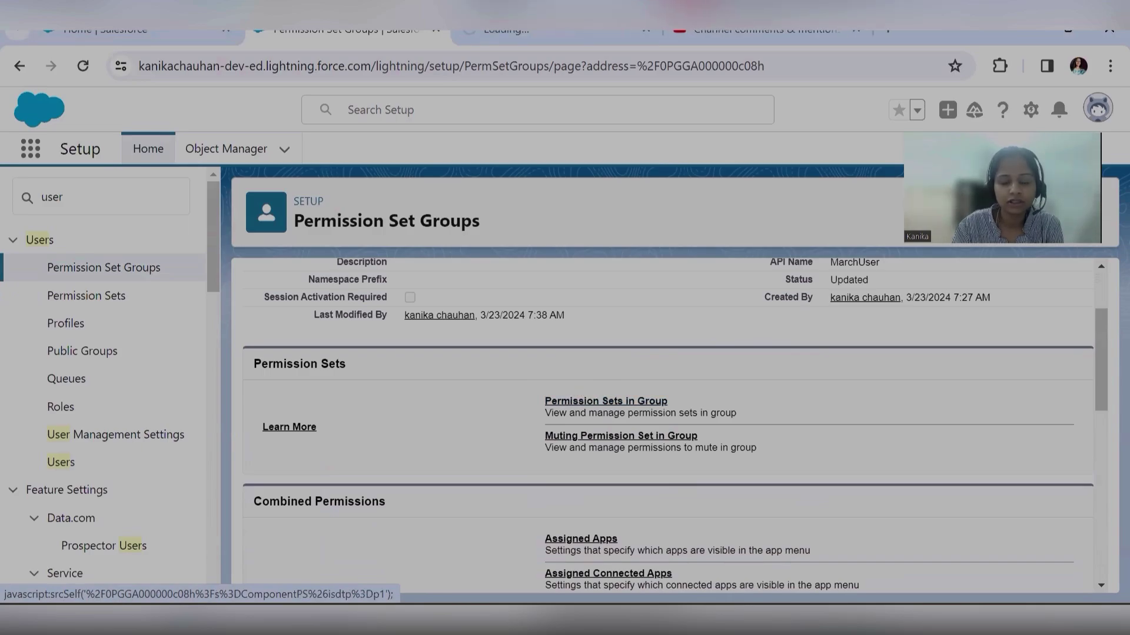
{"action": "left_click", "coordinate": [504, 32]}
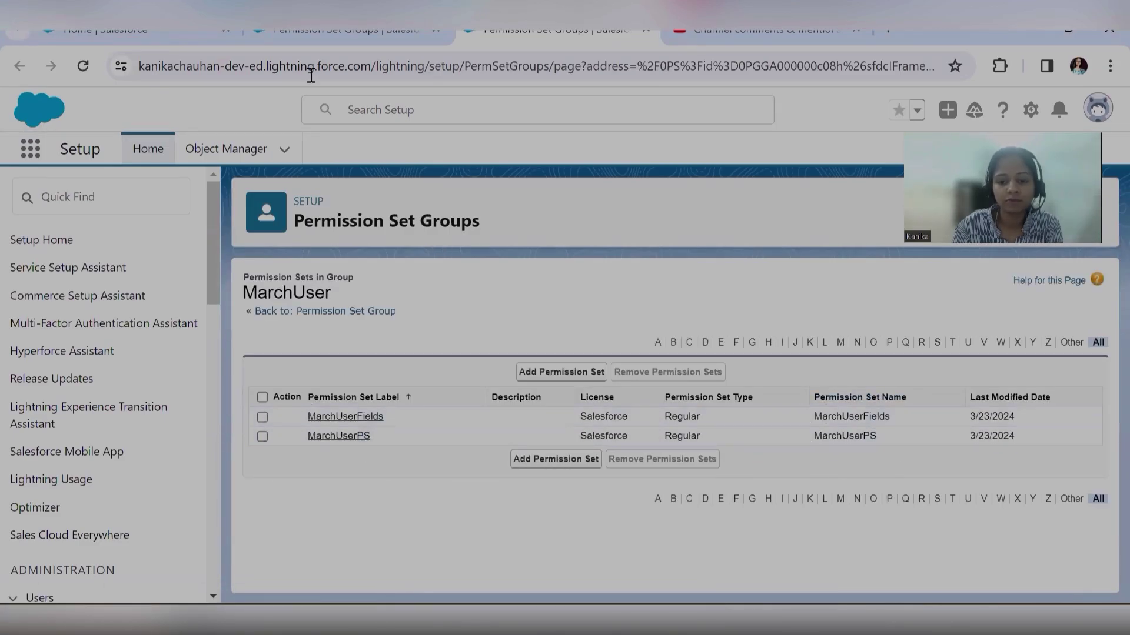
{"action": "left_click", "coordinate": [328, 42]}
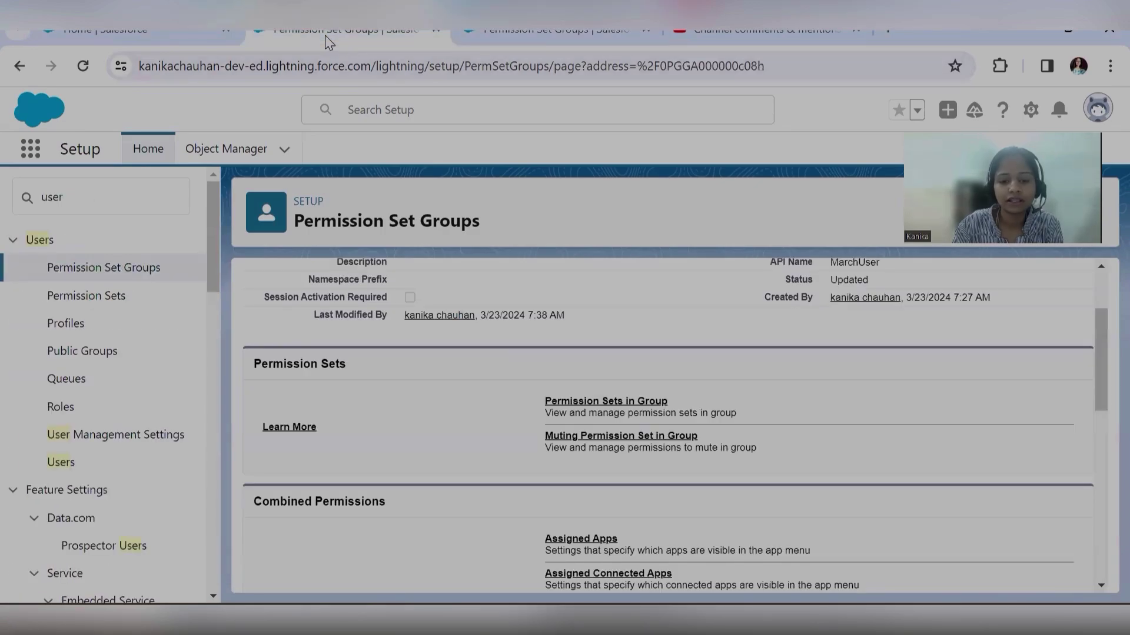
{"action": "left_click", "coordinate": [631, 436]}
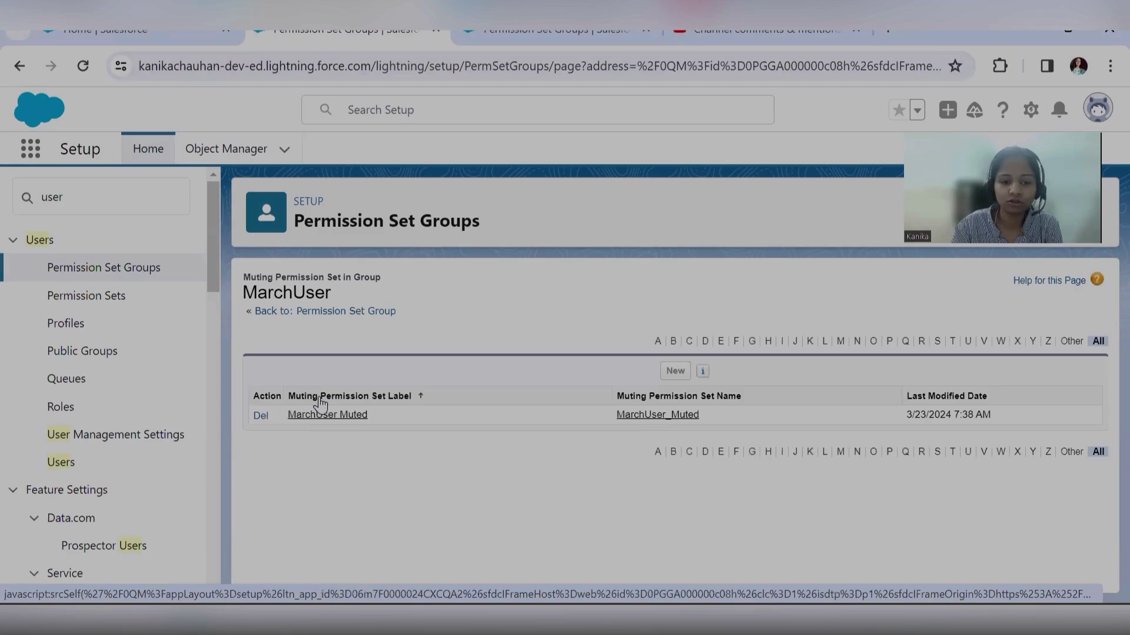
Edit the Accounts object settings of the MarchUser Muted permission set.
{"action": "left_click", "coordinate": [325, 311]}
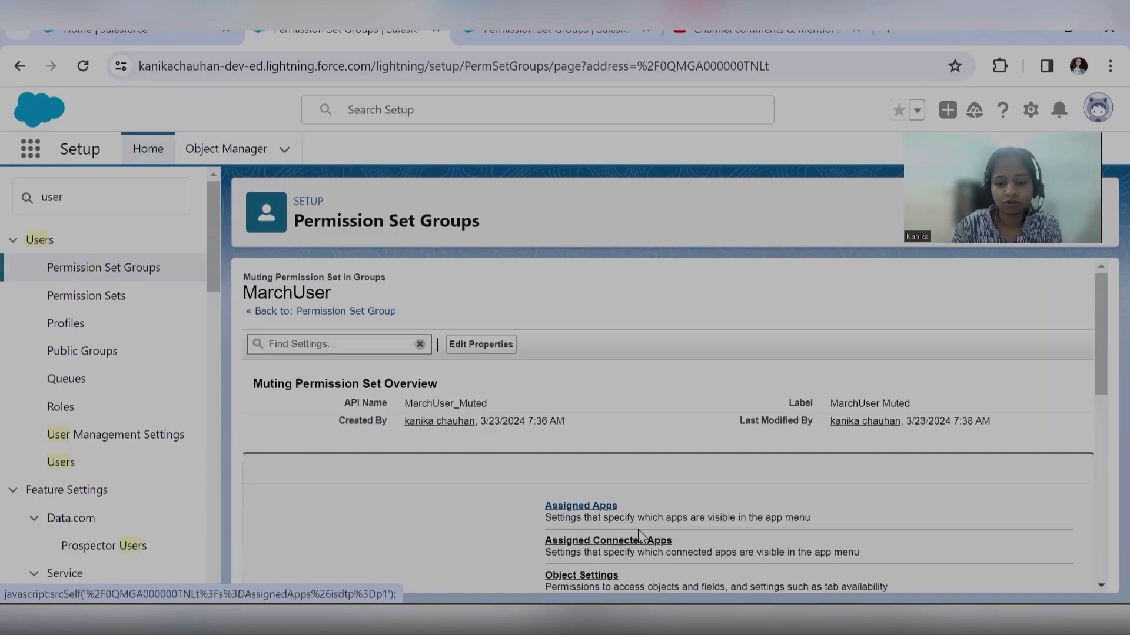
{"action": "left_click", "coordinate": [596, 576]}
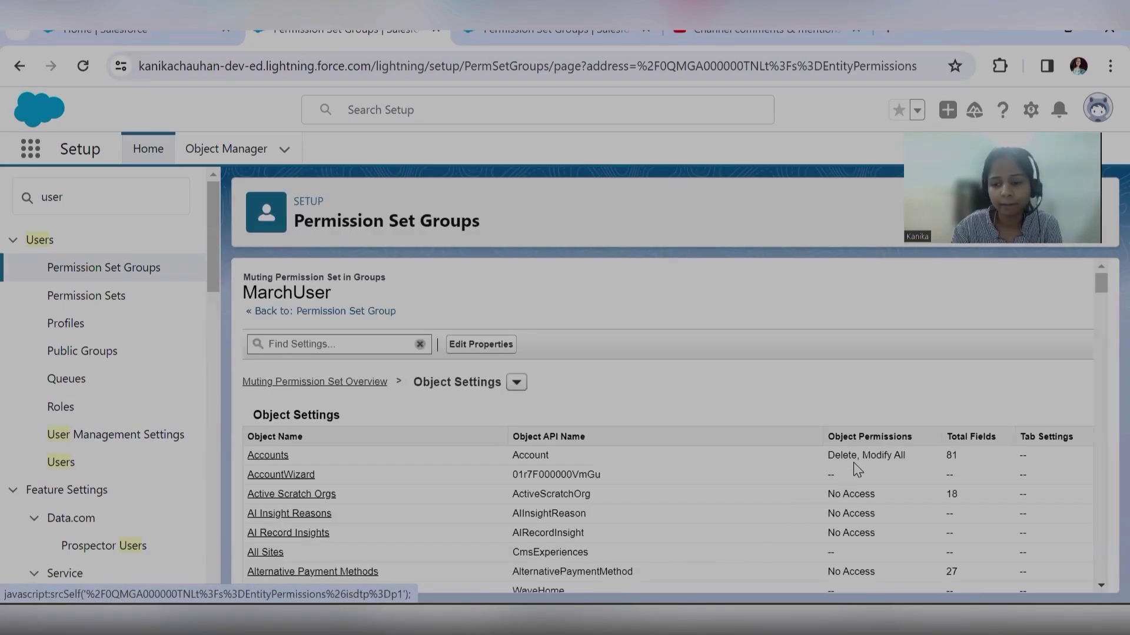
{"action": "left_click", "coordinate": [257, 457]}
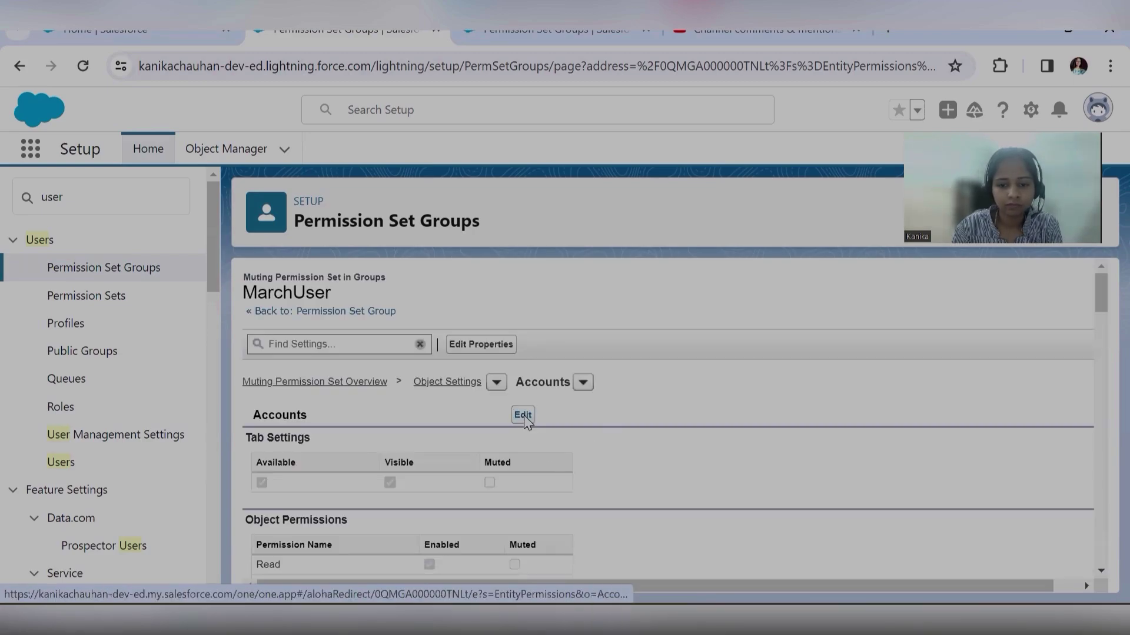
{"action": "left_click", "coordinate": [524, 415]}
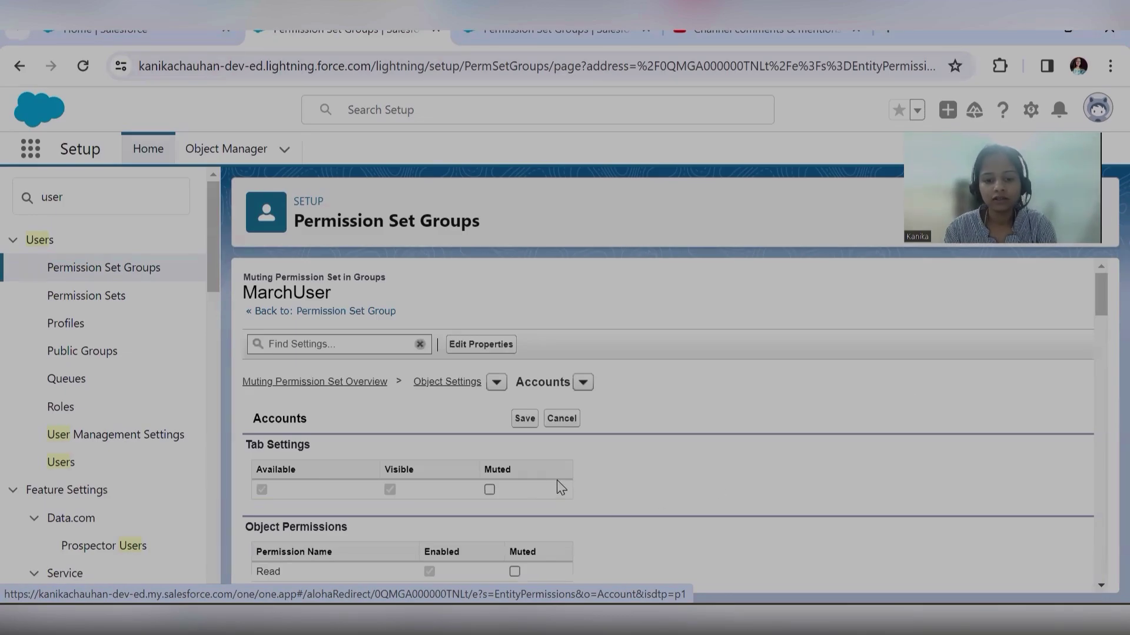
Verify Delete and Modify All are muted on Accounts, then go to the YouTube Studio comments.
{"action": "left_click_drag", "start_coordinate": [487, 469], "coordinate": [530, 471]}
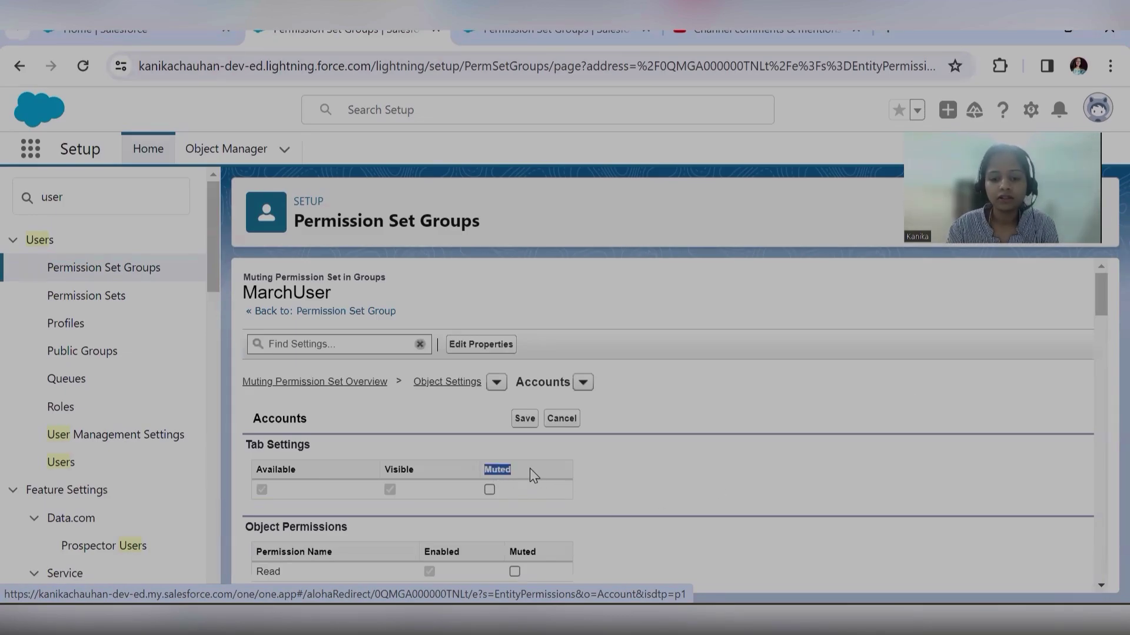
{"action": "left_click_drag", "start_coordinate": [1102, 293], "coordinate": [1100, 335]}
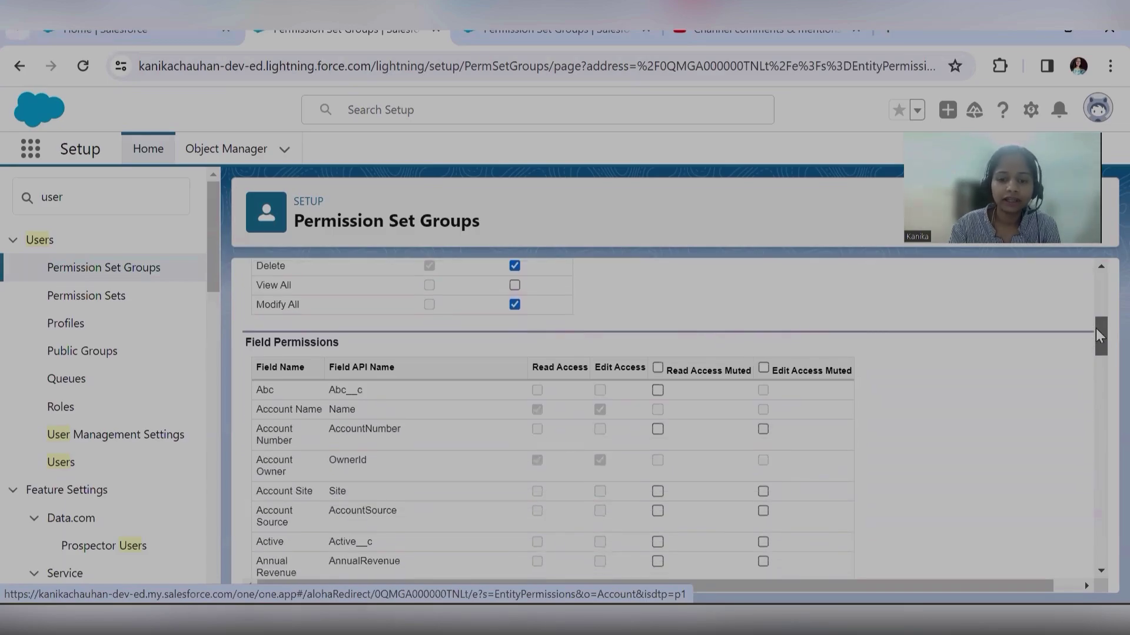
{"action": "left_click_drag", "start_coordinate": [1098, 335], "coordinate": [1098, 344]}
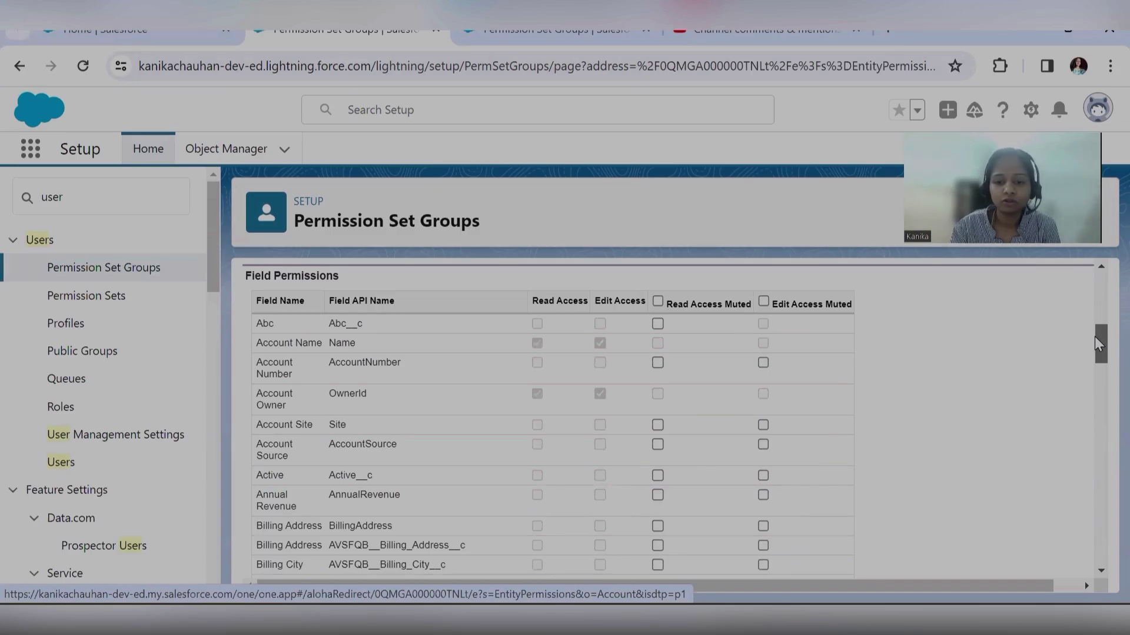
{"action": "left_click_drag", "start_coordinate": [1098, 344], "coordinate": [1095, 303]}
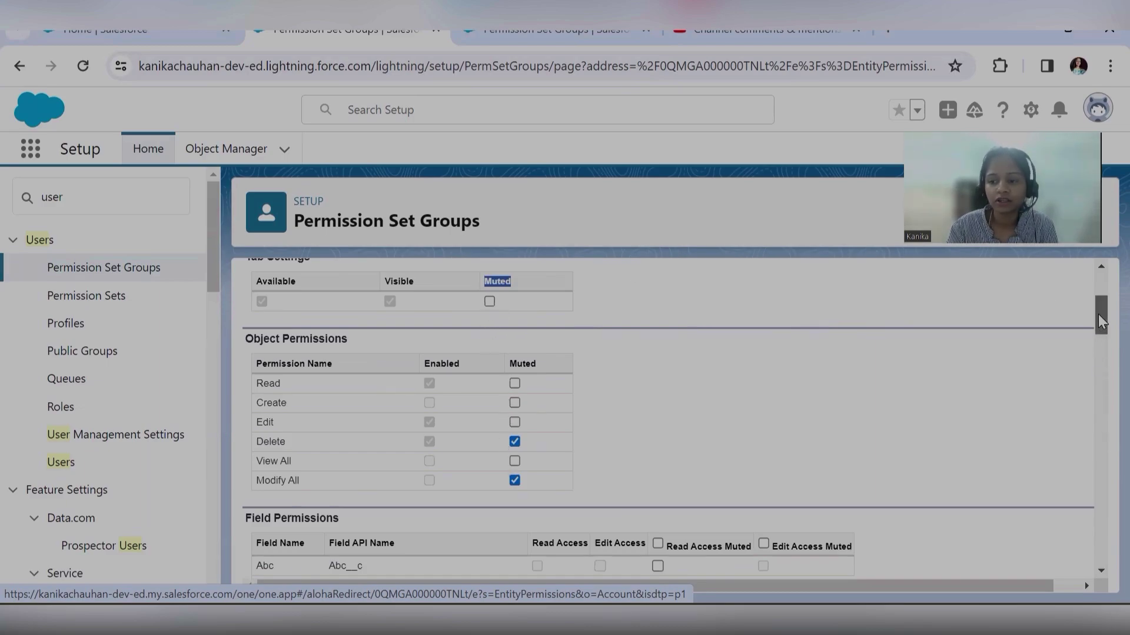
{"action": "left_click_drag", "start_coordinate": [1102, 320], "coordinate": [1099, 313]}
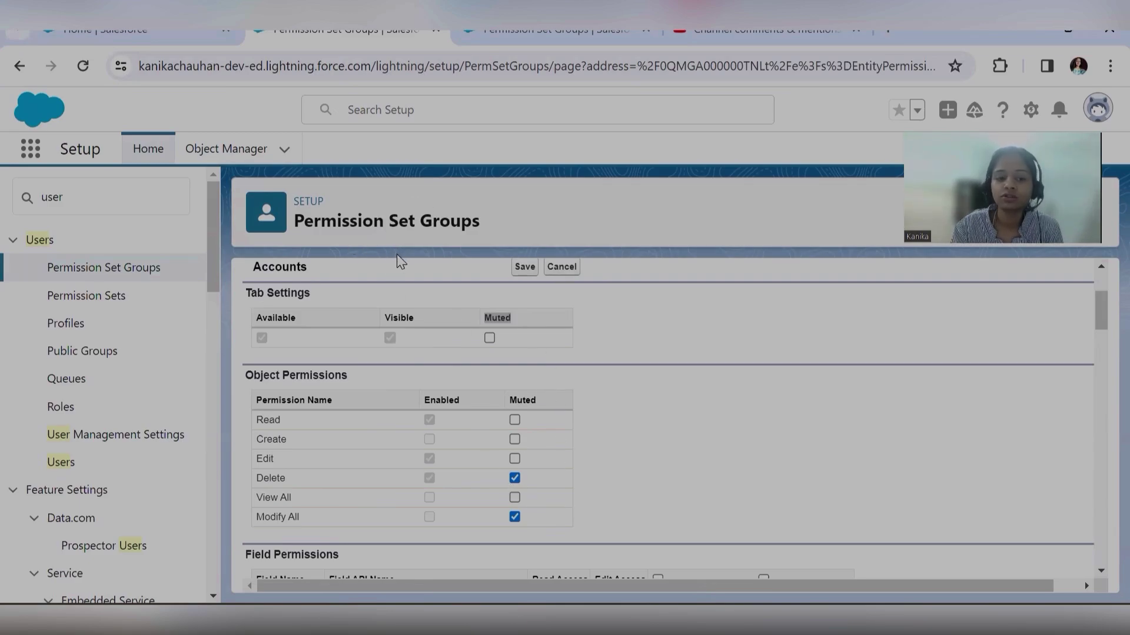
{"action": "left_click_drag", "start_coordinate": [288, 227], "coordinate": [471, 222]}
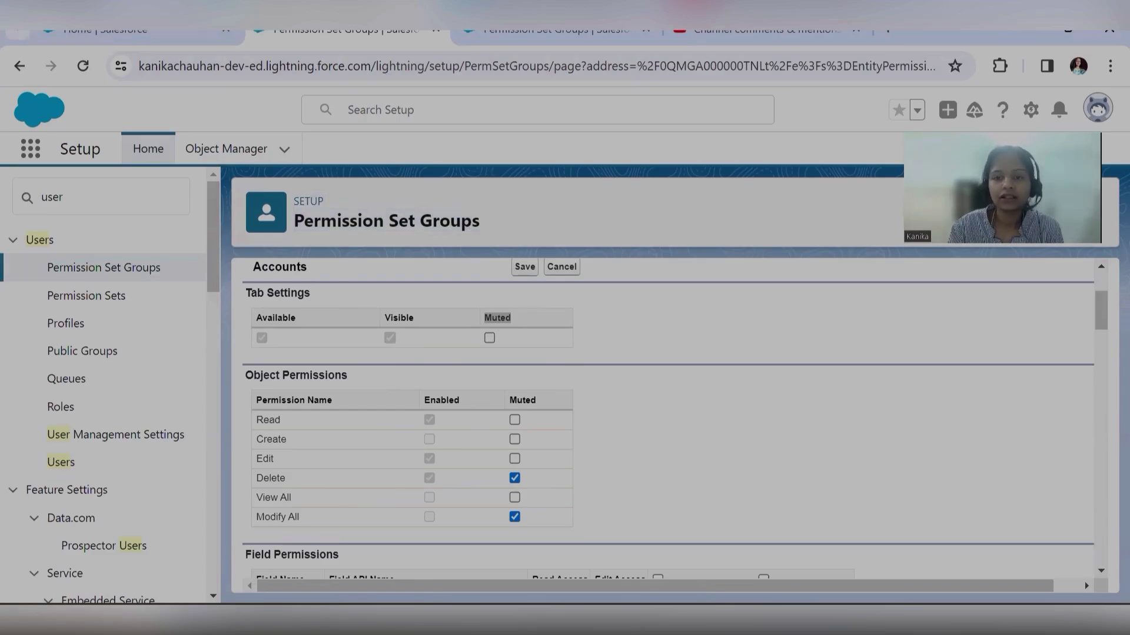
{"action": "key", "text": "ctrl+4"}
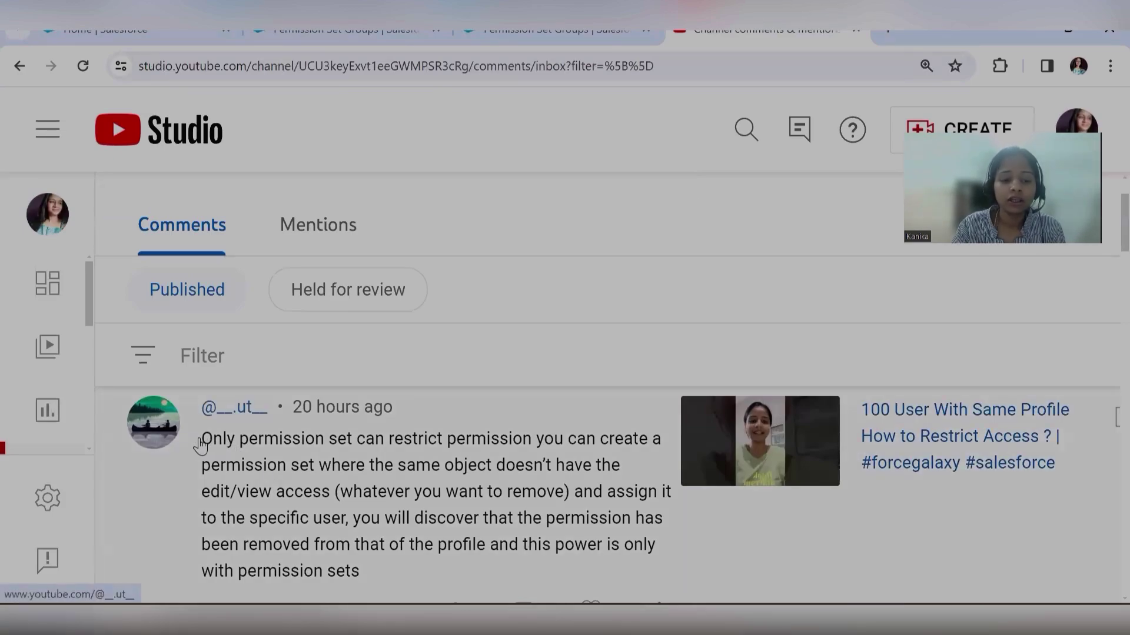
{"action": "left_click_drag", "start_coordinate": [249, 446], "coordinate": [374, 589]}
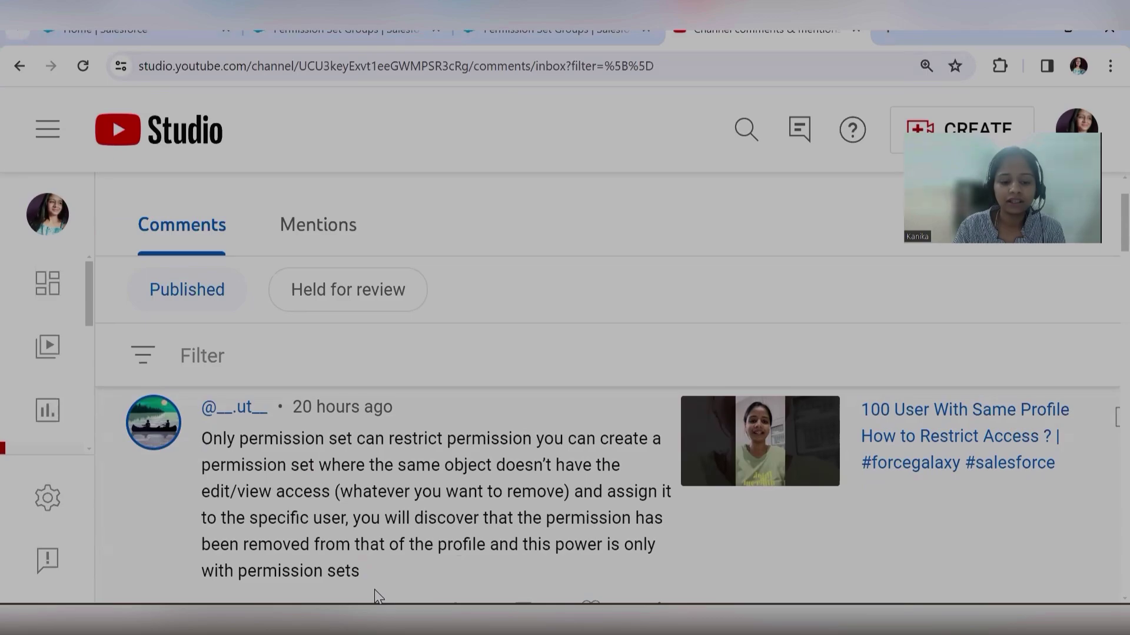